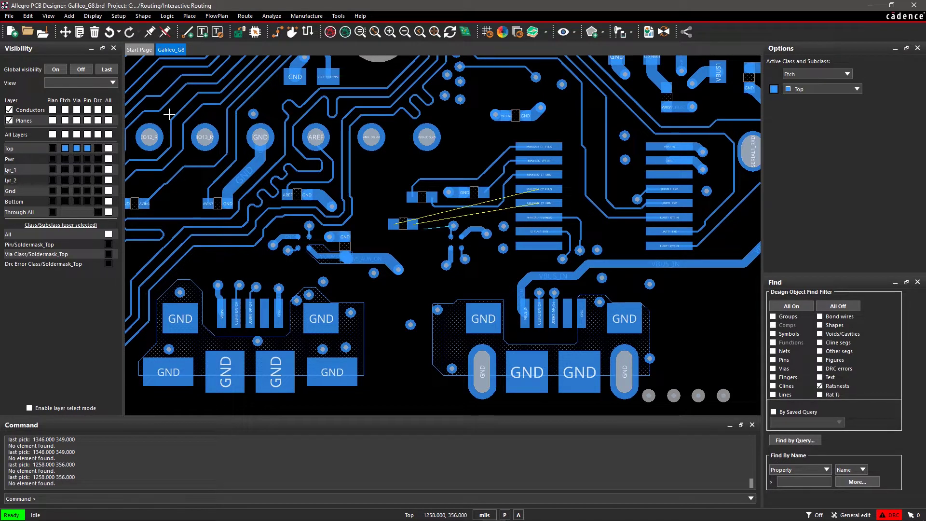
In Setup > Grids, give All Etch a 5 x 5 spacing and apply it to every etch layer.
click(119, 16)
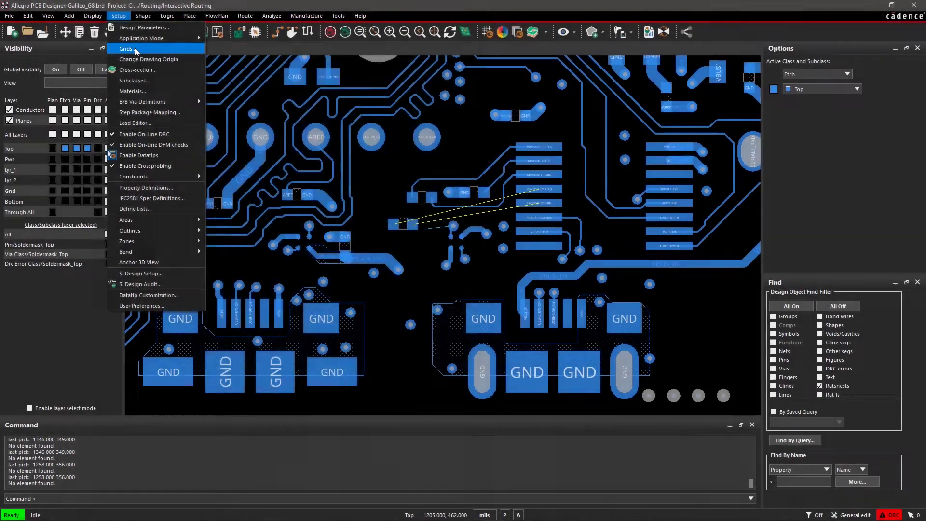
click(135, 50)
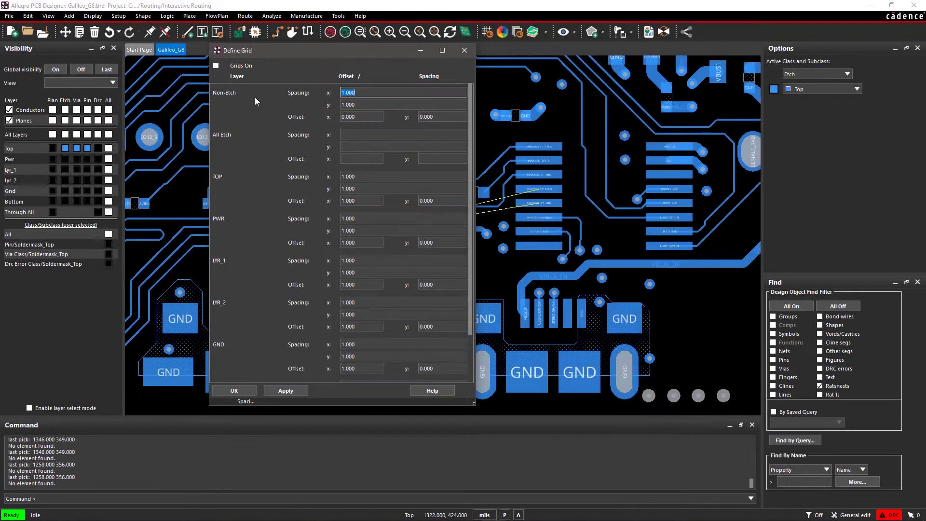
click(353, 134)
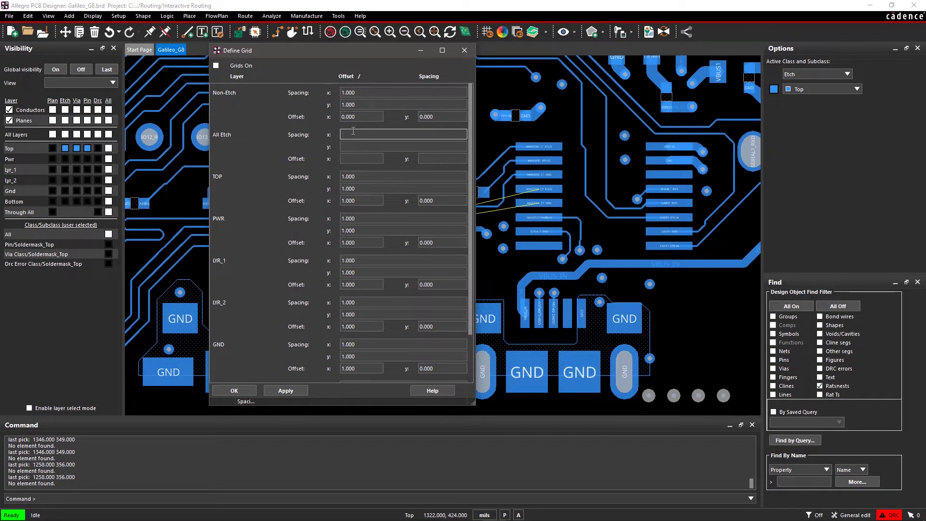
text(5)
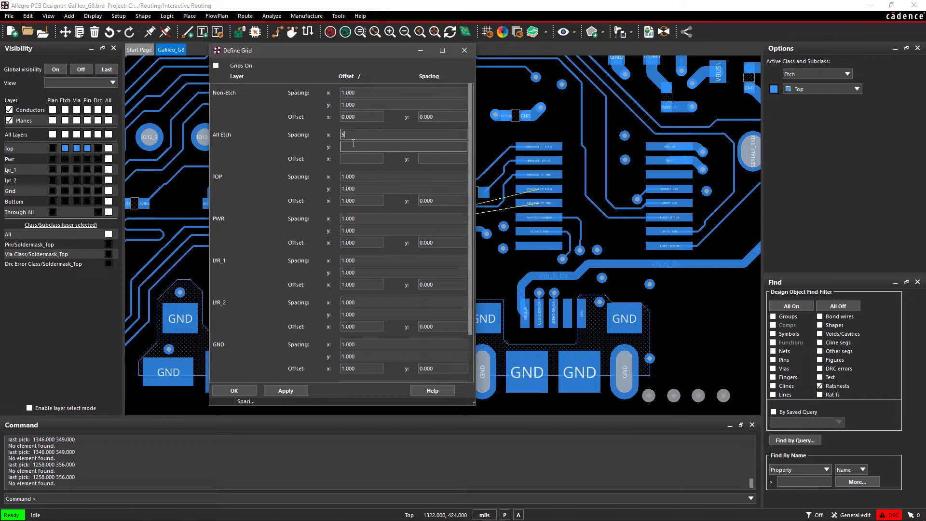
click(353, 143)
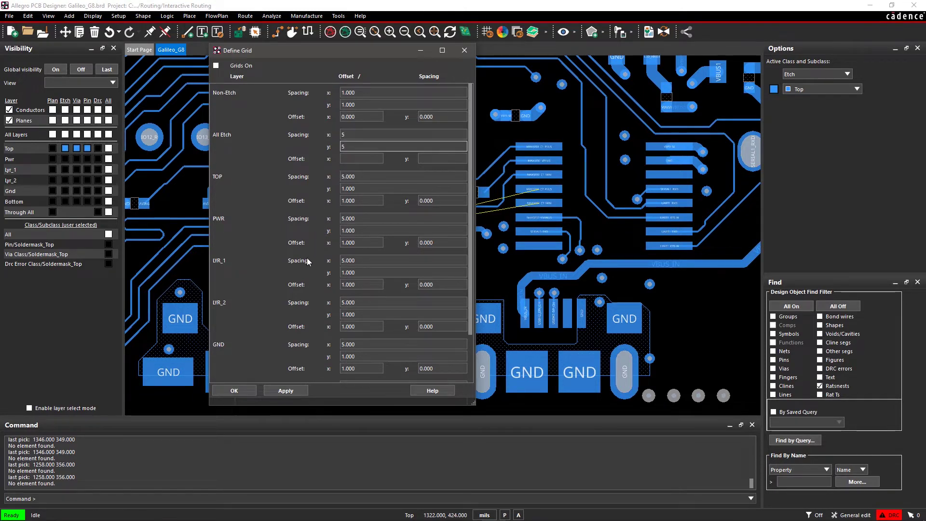
click(285, 391)
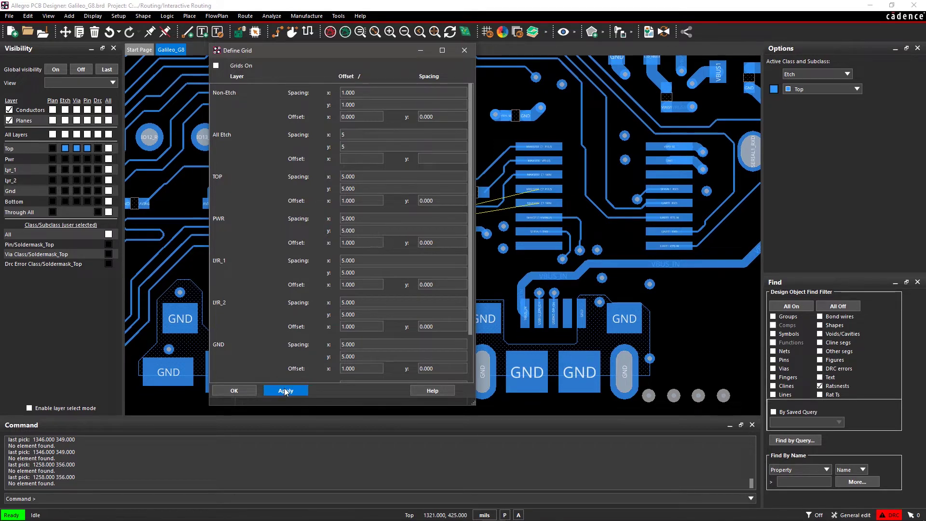
Accept the grid settings and start Route > Connect with 4.200 line width and Shove preferred.
click(234, 391)
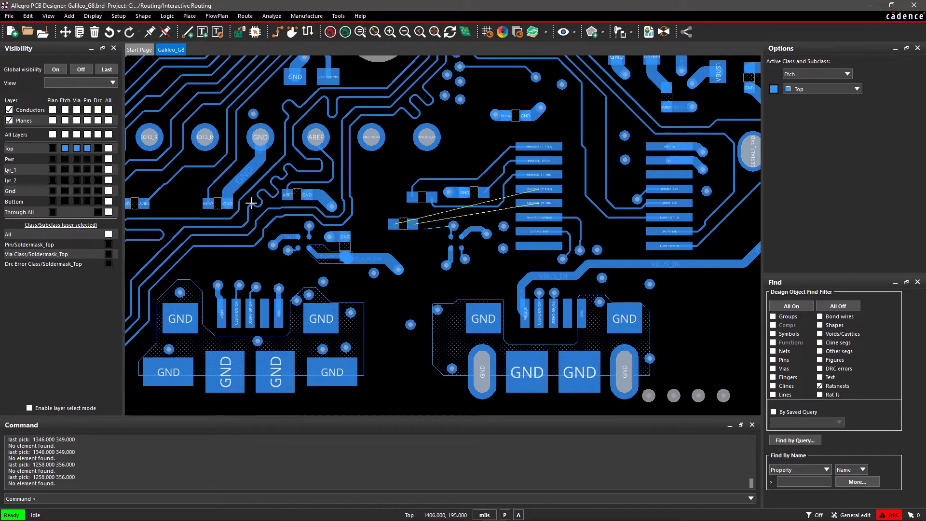
click(247, 16)
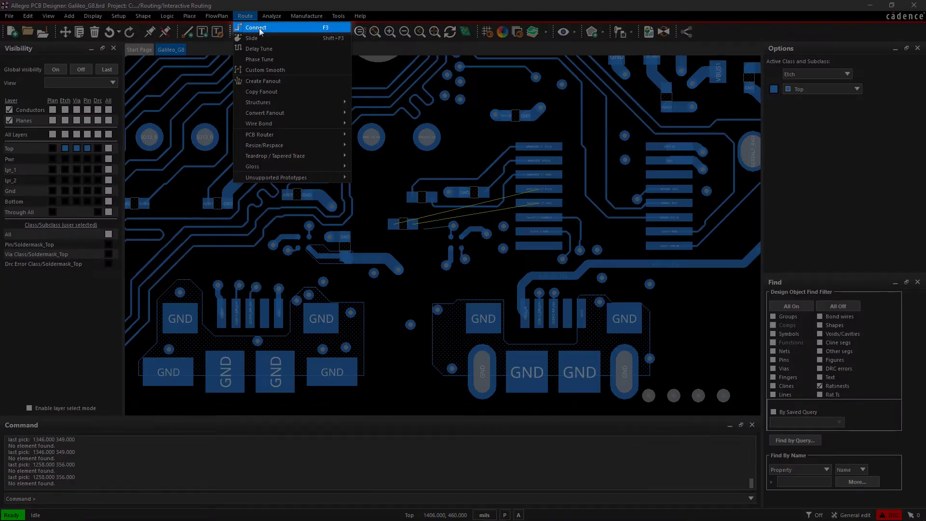
click(259, 29)
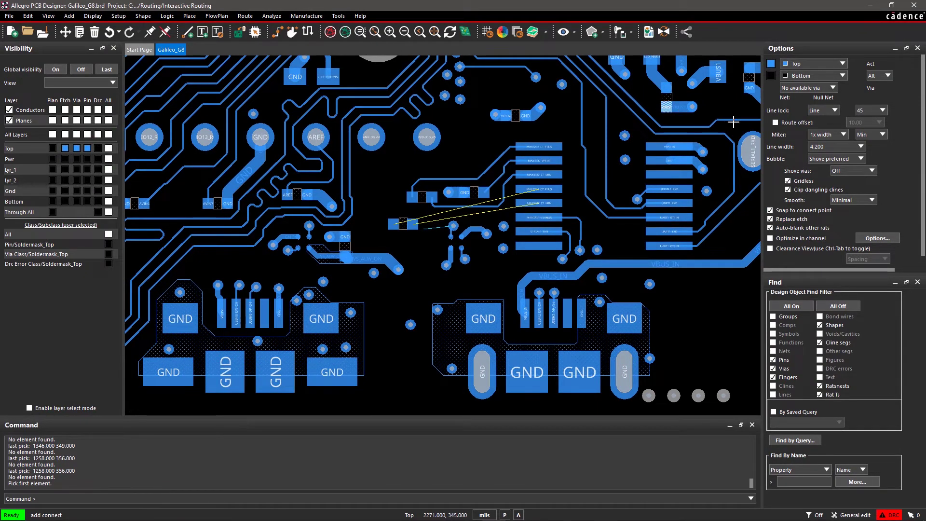
Route Max3232_C2_Min from its pad to the small pad, with bubble Off, then Hug only.
click(852, 162)
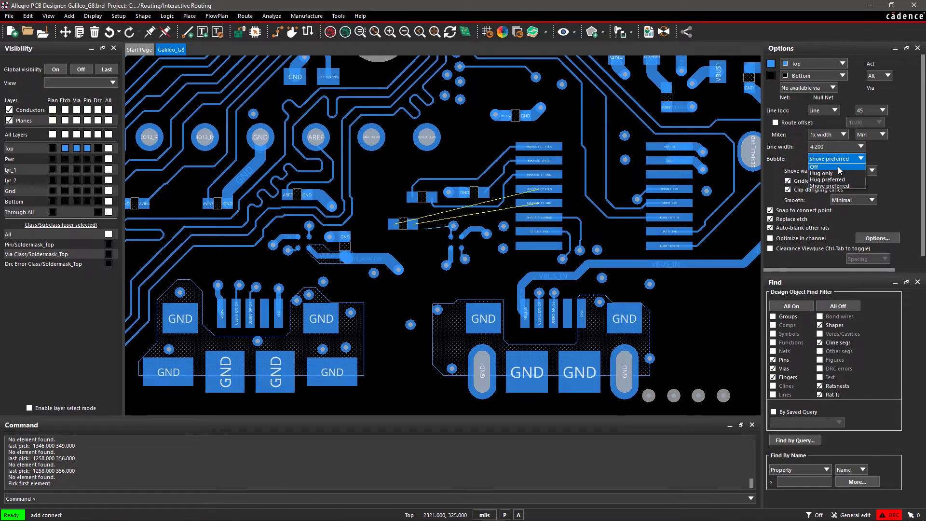
click(840, 168)
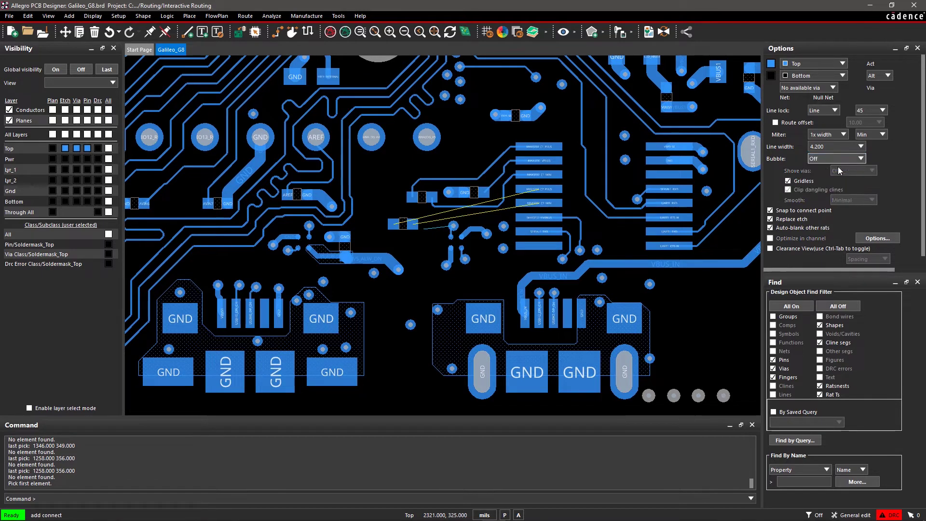
click(548, 204)
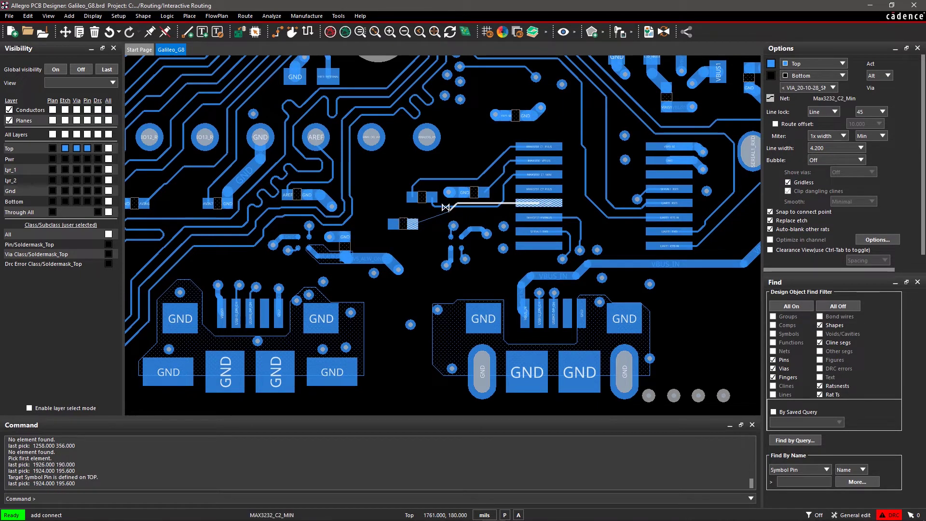
click(844, 161)
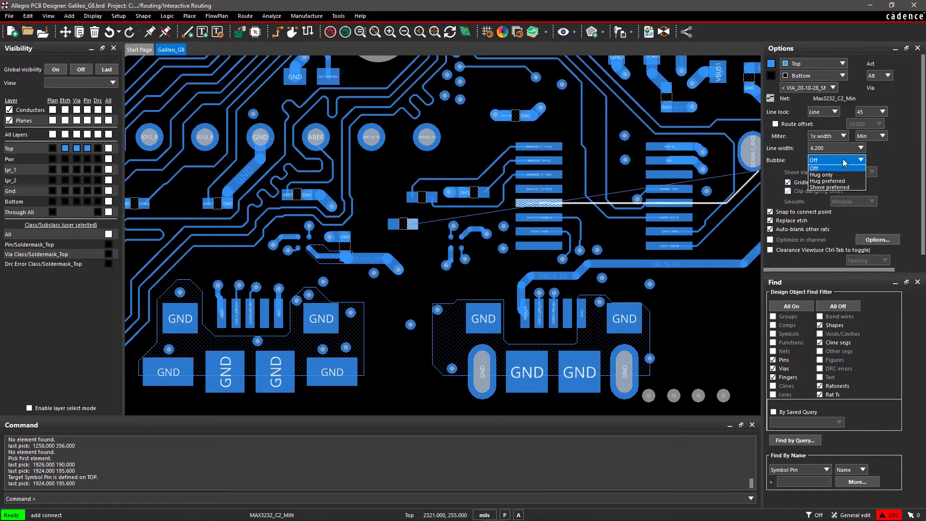
click(835, 175)
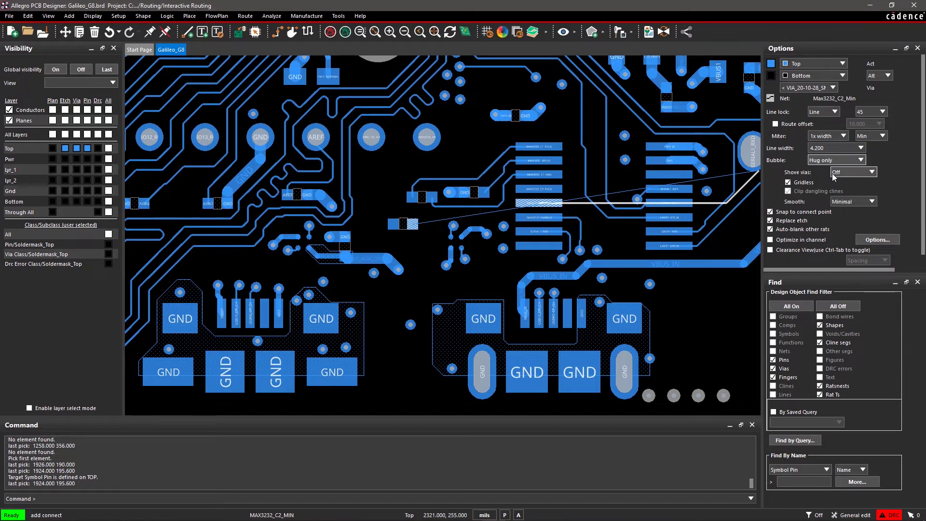
click(429, 208)
click(411, 222)
click(429, 208)
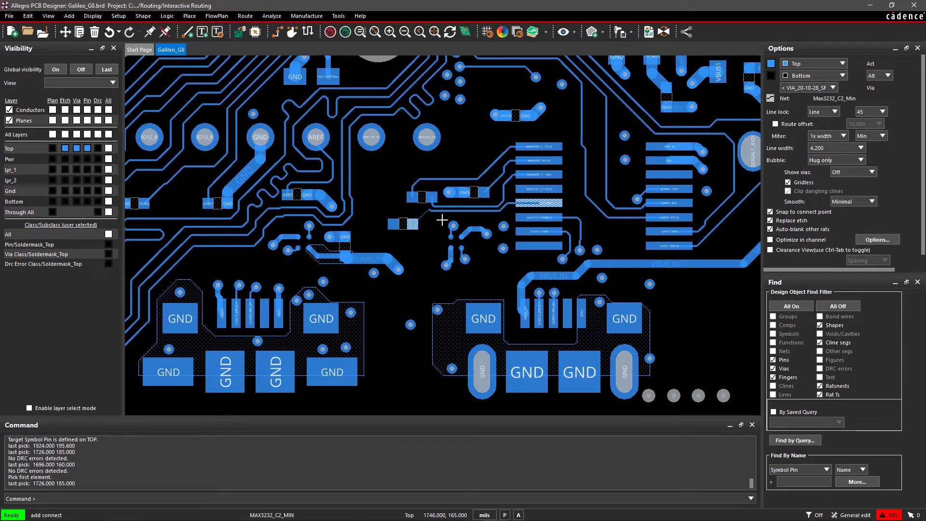
Reroute from the MAX3232_C2_MIN pin to the small pad under Hug preferred, then Shove preferred.
click(839, 161)
click(836, 181)
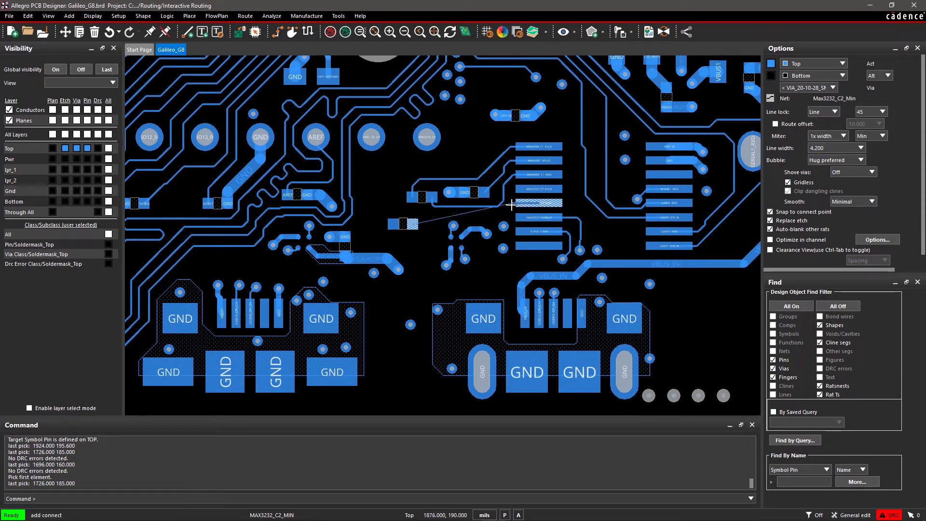
click(539, 202)
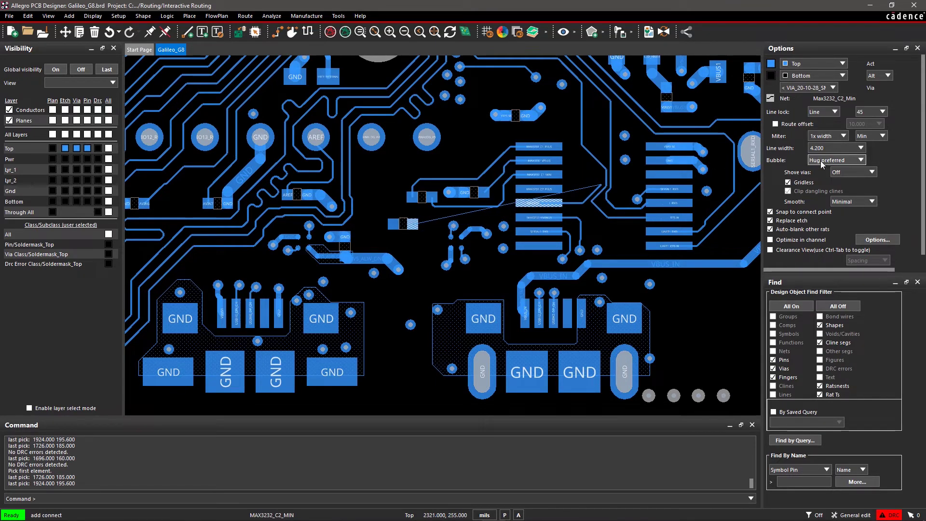
click(854, 162)
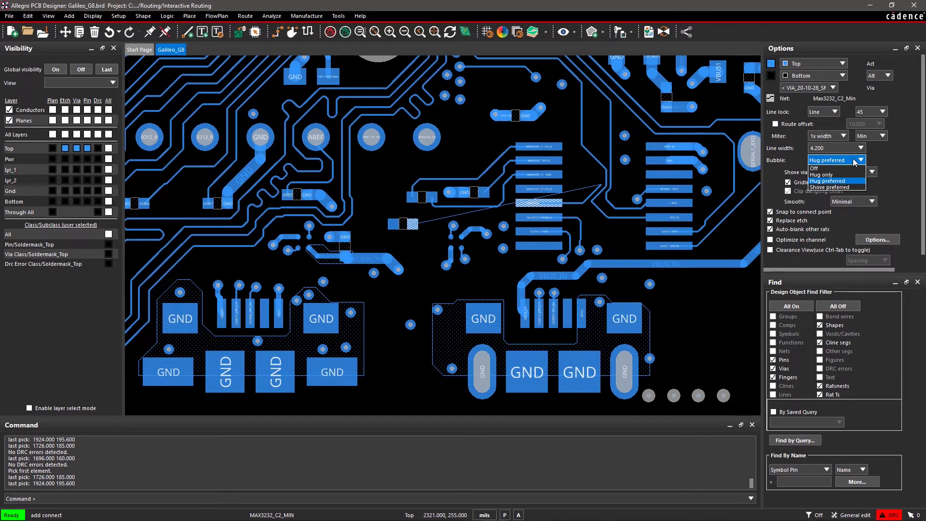
click(830, 187)
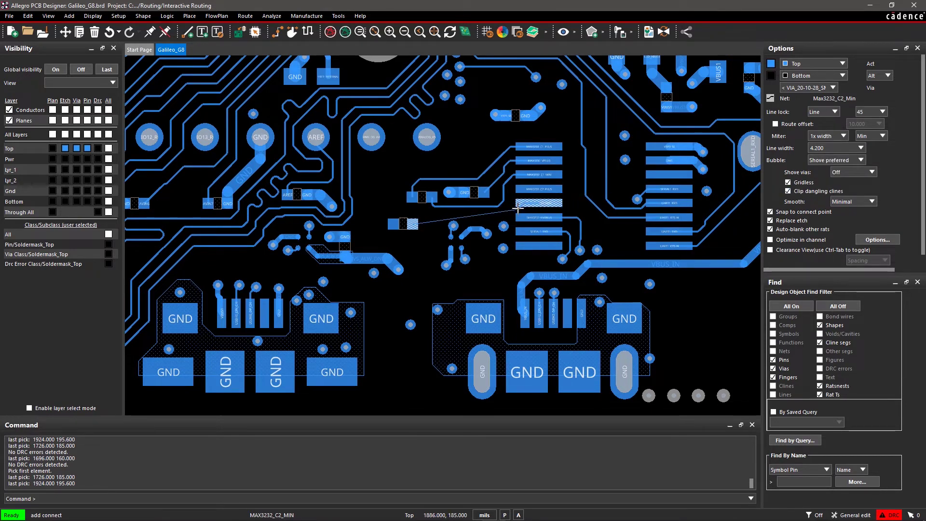
click(478, 207)
click(423, 208)
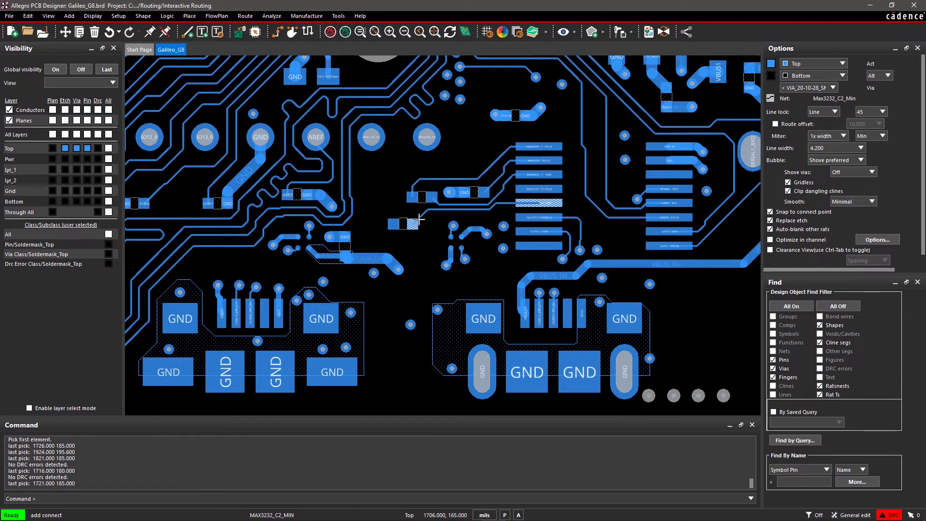
click(425, 206)
click(418, 227)
right_click(418, 227)
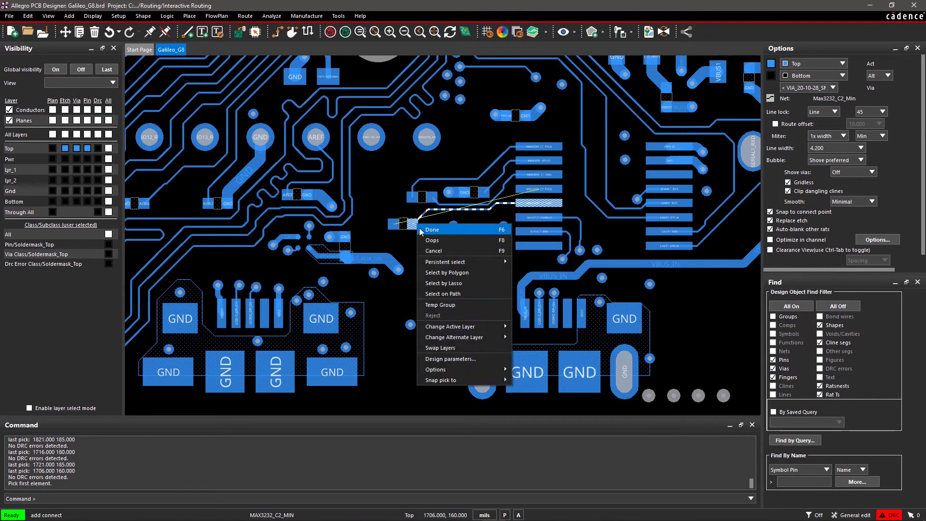
Finish the C2_Min route, then route Max3232_C2_Plus from its pad with a bend and a via.
click(425, 229)
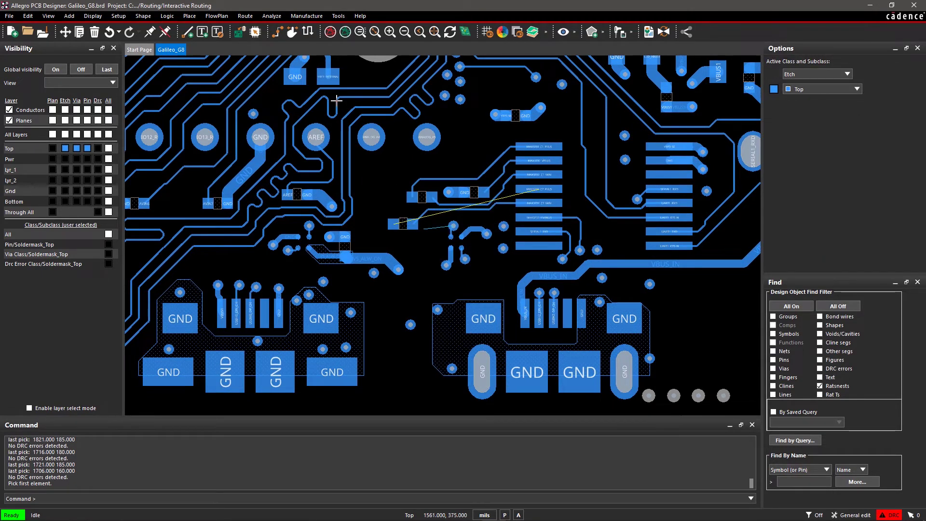
click(278, 33)
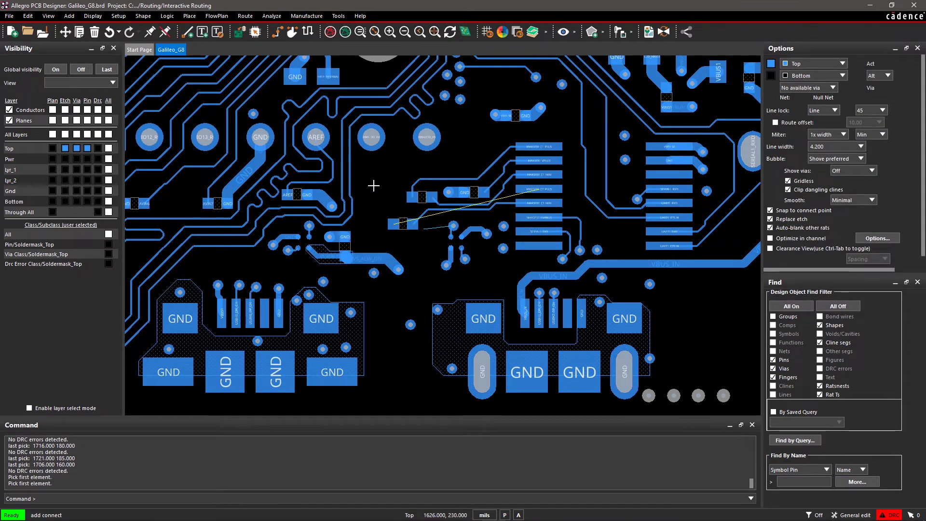
click(394, 219)
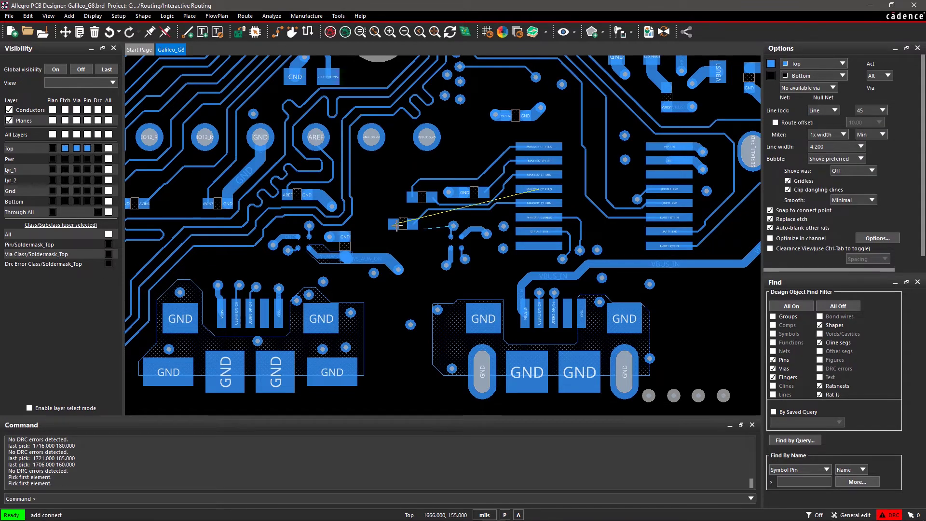
click(404, 165)
double_click(415, 164)
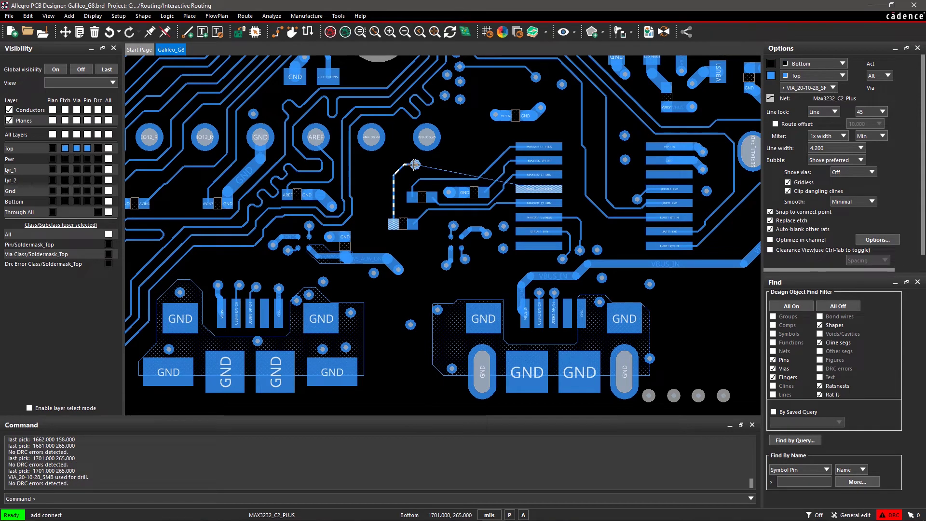
Continue the C2_Plus trace on lyr_1 to the chip pin and finish routing with Done.
right_click(430, 167)
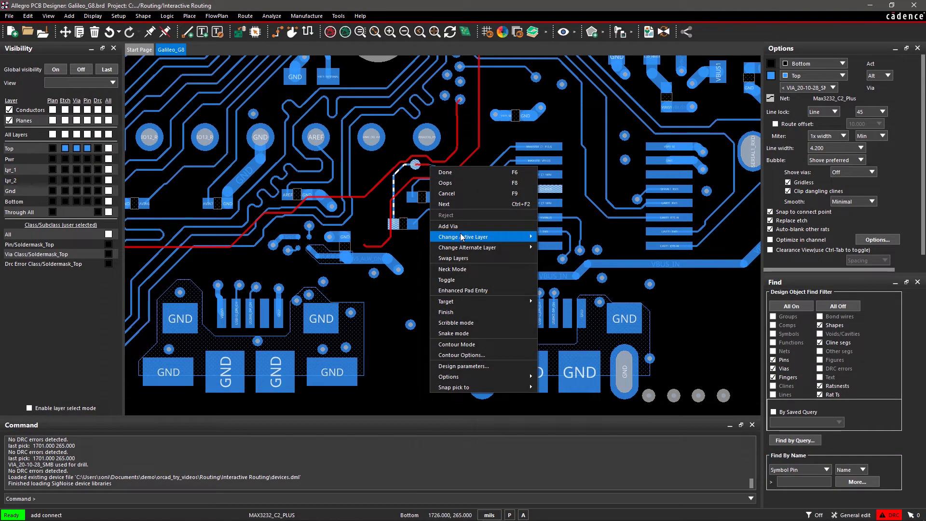
mouse_move(465, 237)
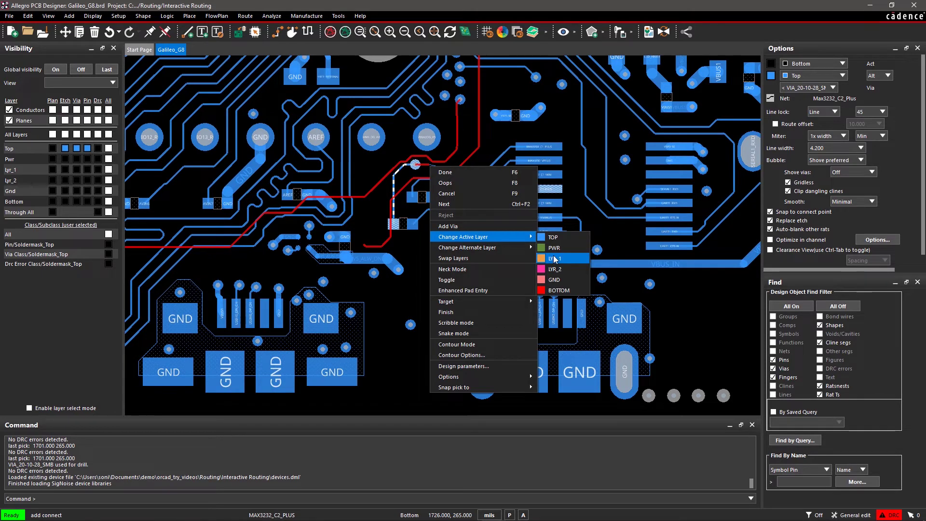
click(555, 259)
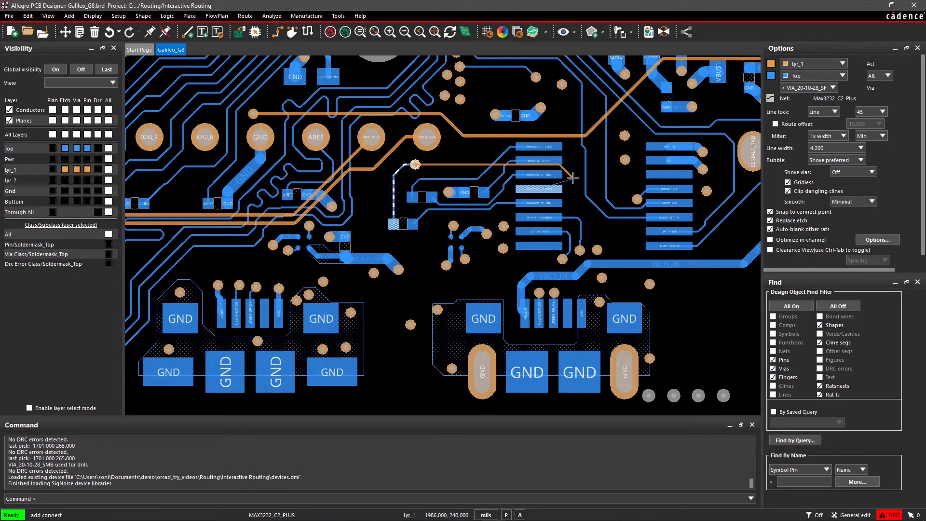
click(553, 192)
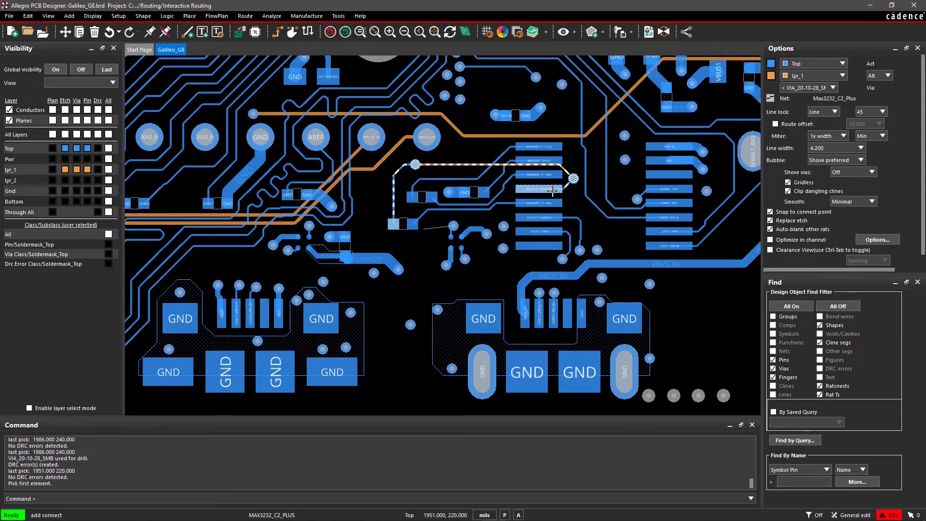
right_click(555, 193)
click(568, 197)
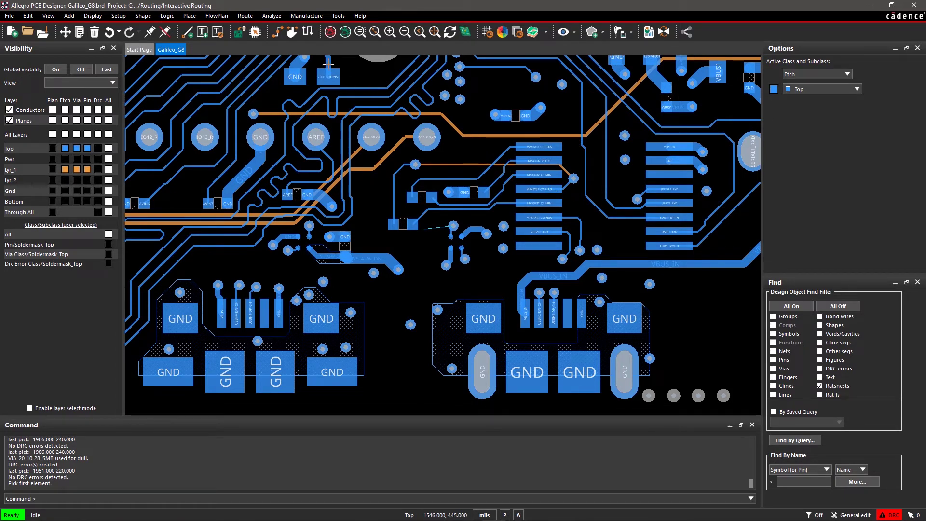
Start the Slide command and turn on Bottom-layer pins, vias and etch.
click(293, 33)
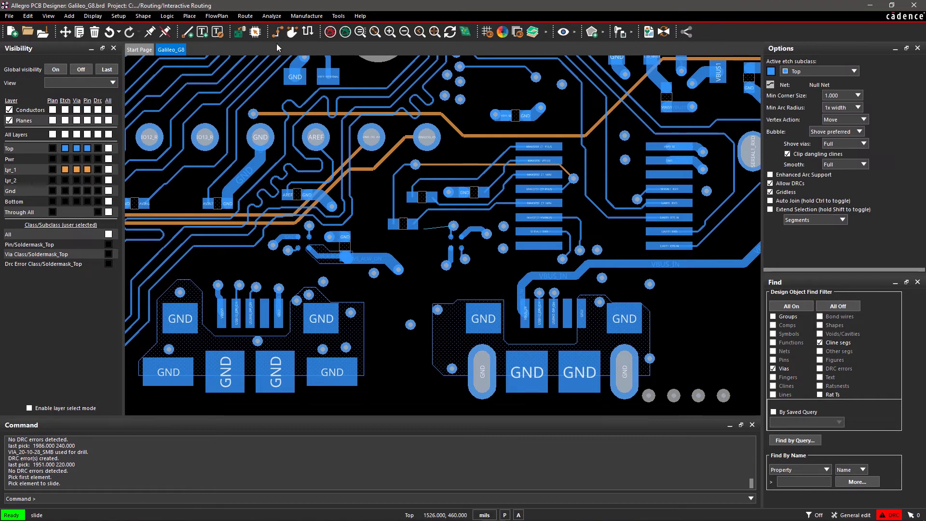
click(88, 201)
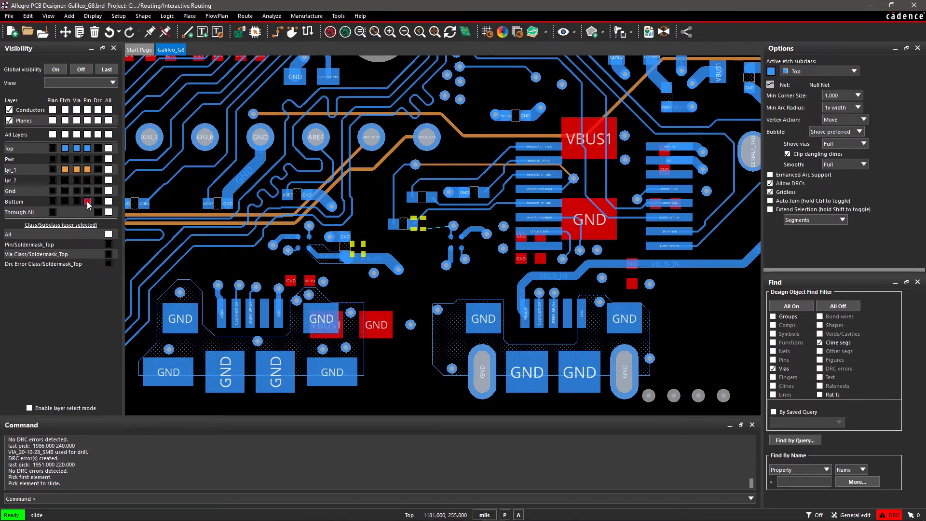
click(76, 201)
click(66, 201)
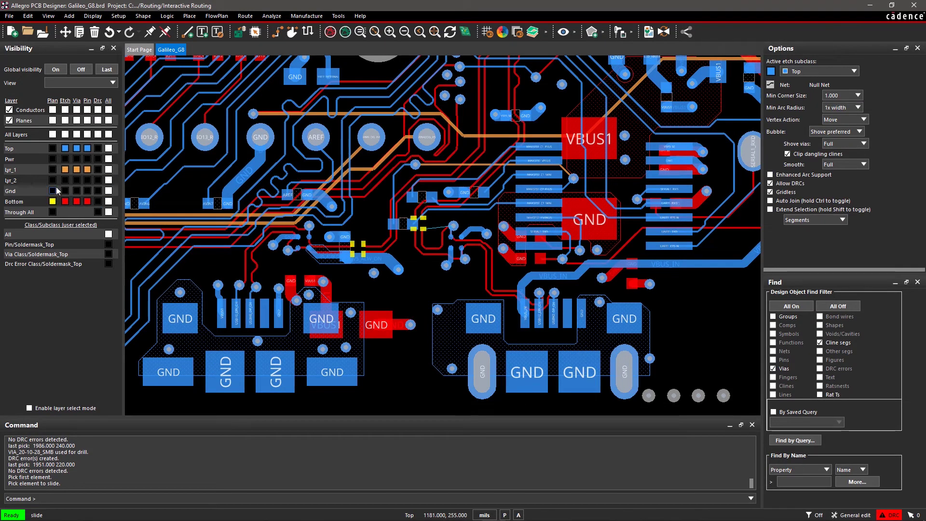
Hide lyr_1 and Top pins, vias and etch, then pan the board upward.
click(65, 169)
click(77, 169)
click(88, 169)
click(87, 149)
click(77, 148)
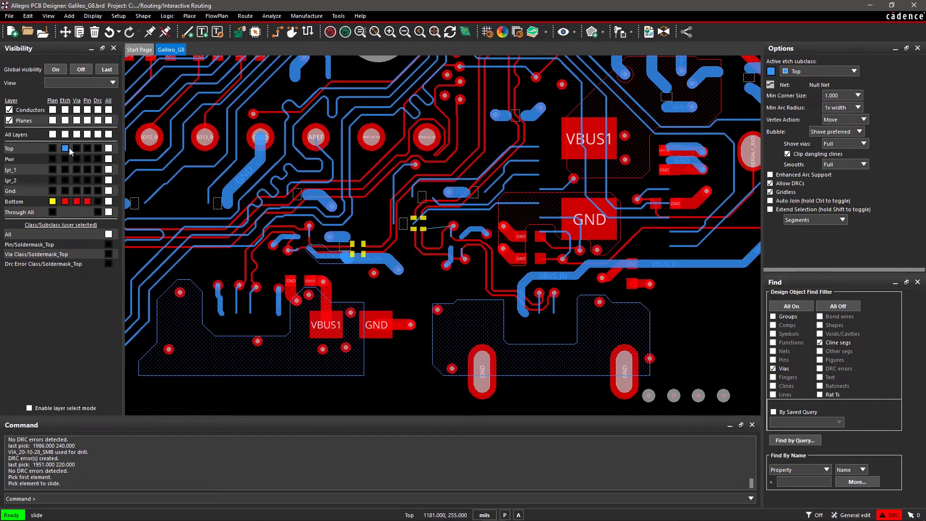
click(65, 149)
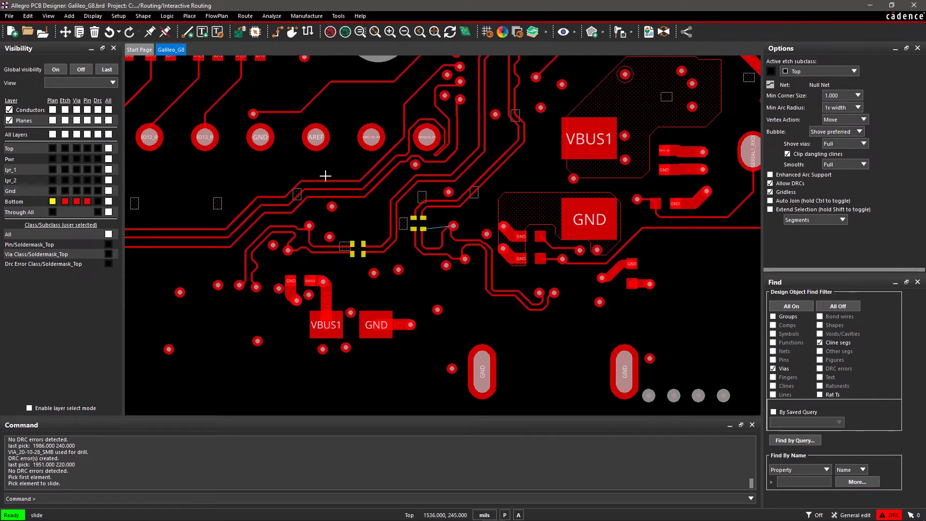
click(471, 206)
key(Up)
key(Up)
key(Up)
key(Up)
key(Up)
key(Up)
key(Up)
key(Up)
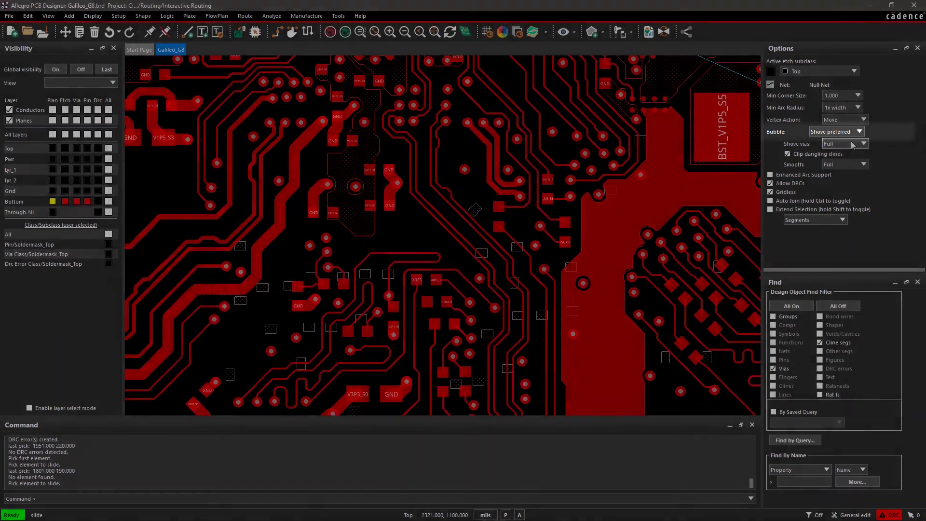
With Shove vias set to Off, slide a VNNSENSE Bottom-layer segment to a new spot.
click(853, 143)
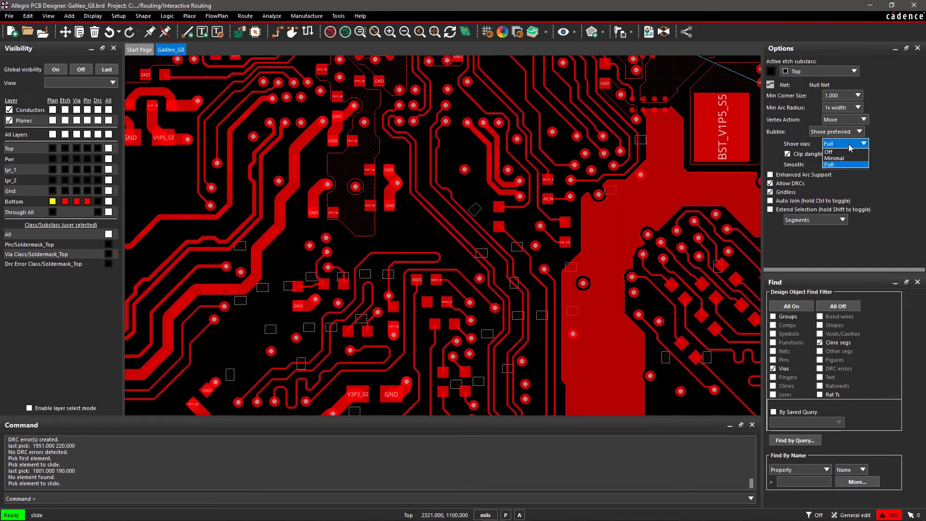
click(839, 153)
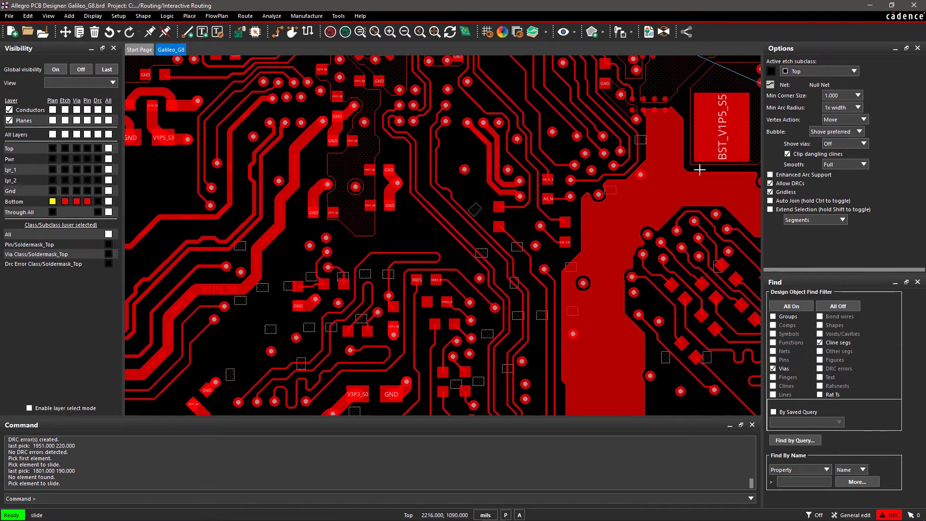
click(498, 184)
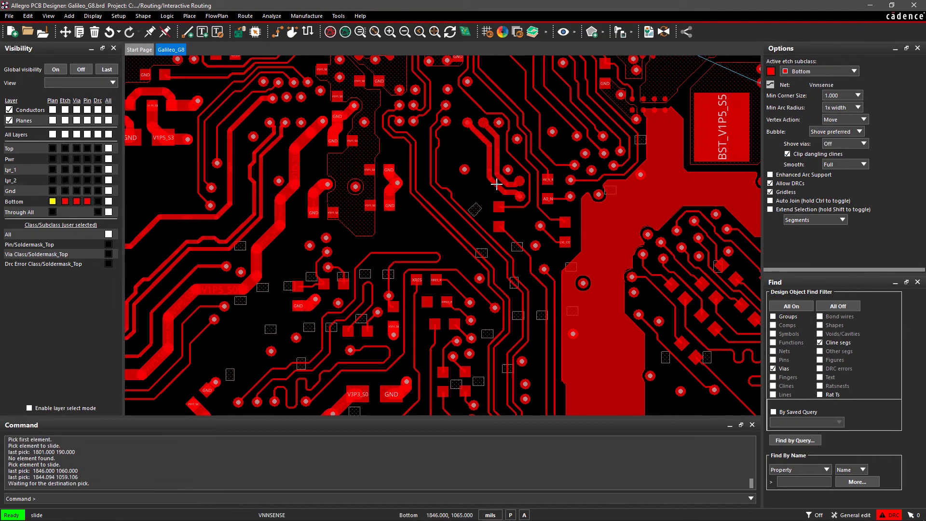
click(493, 183)
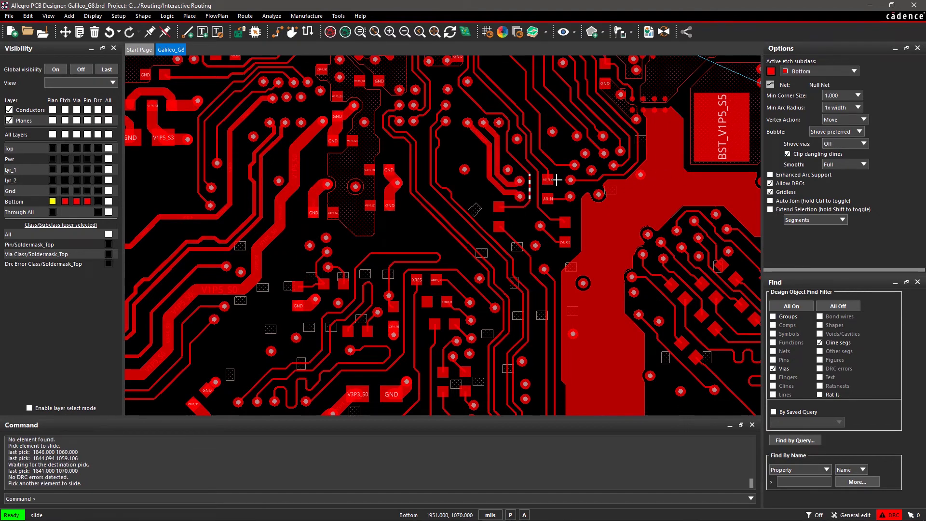
With Shove vias set to Minimal, slide the VNNSENSE Bottom segment again without DRC errors.
click(834, 147)
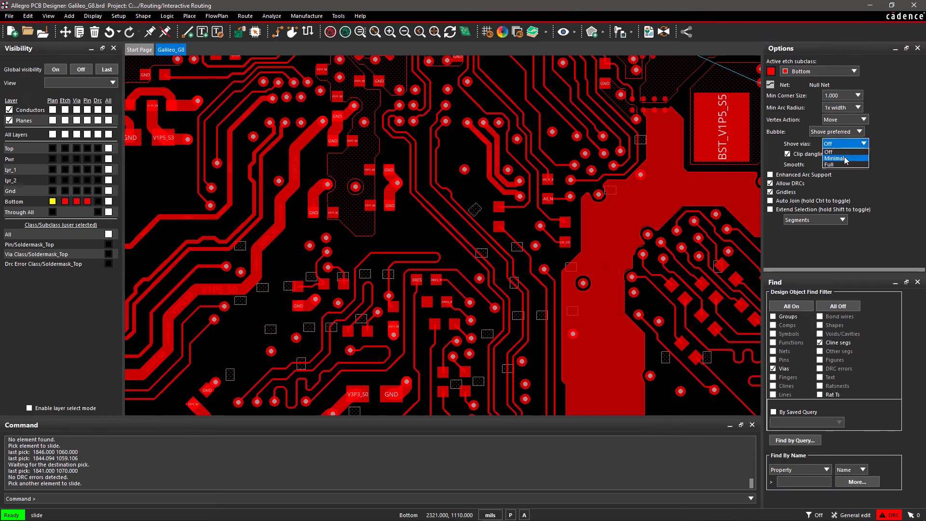
click(843, 158)
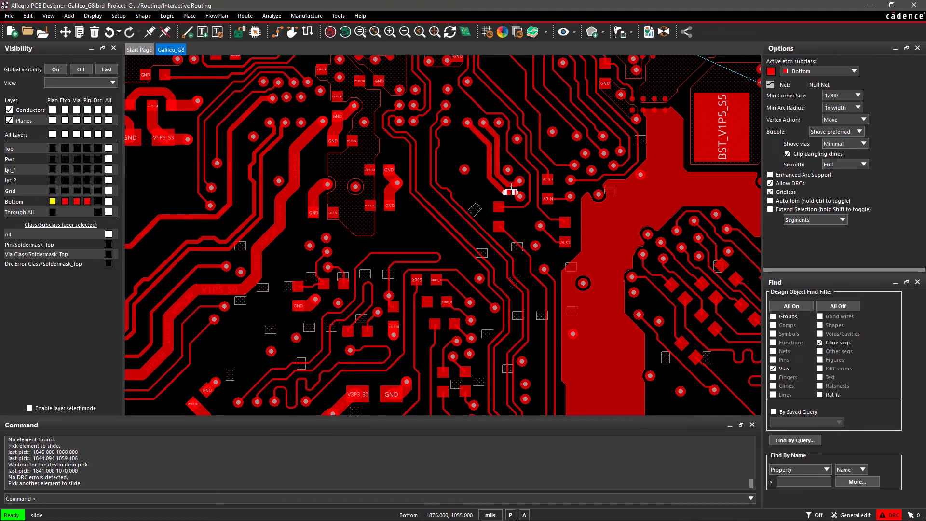
click(498, 184)
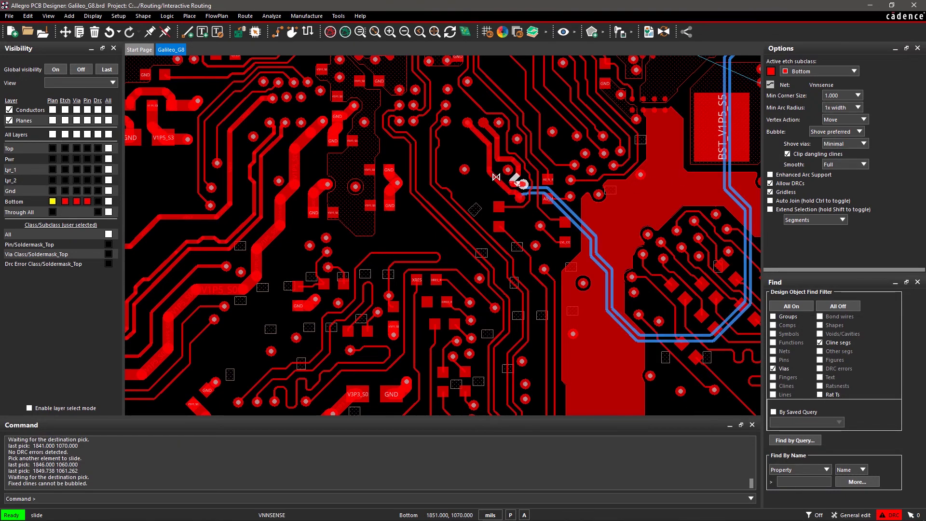
click(493, 181)
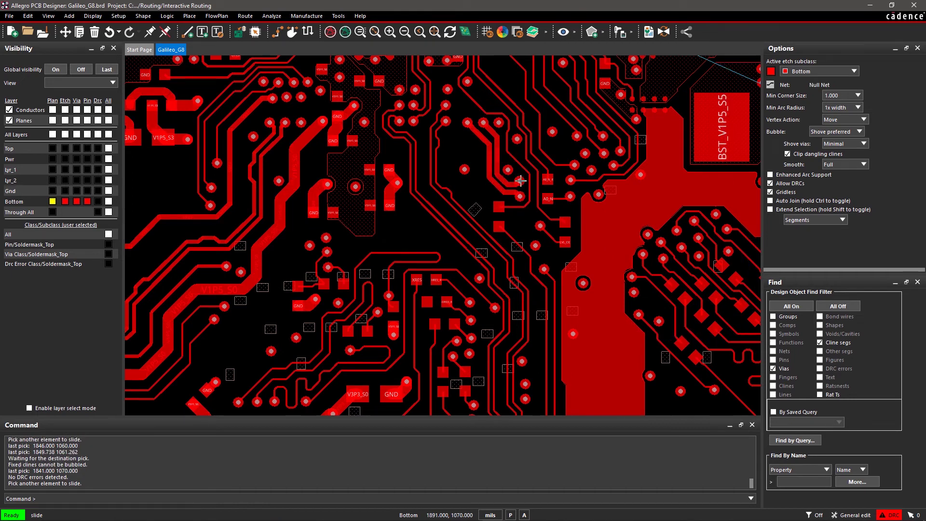
click(854, 148)
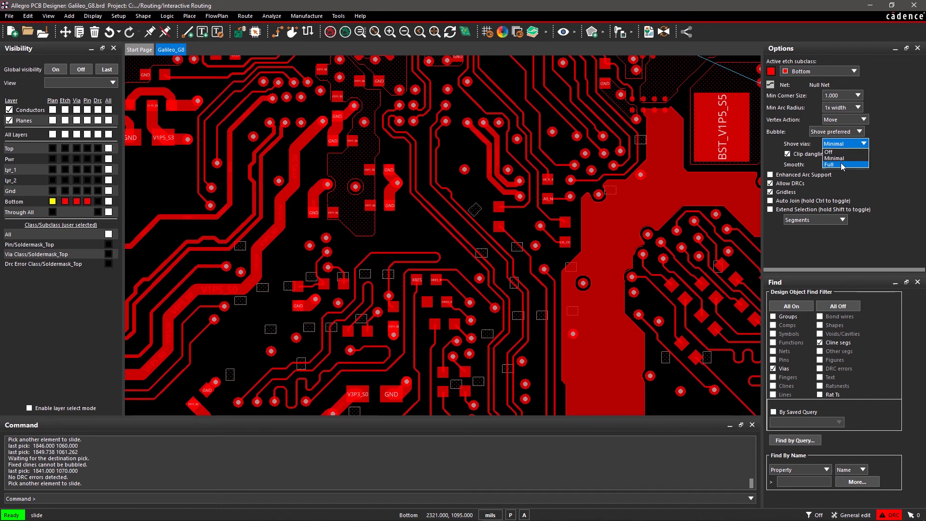
With Shove vias at Full, slide the VNNSENSE segment once more, then end sliding with Done.
click(843, 164)
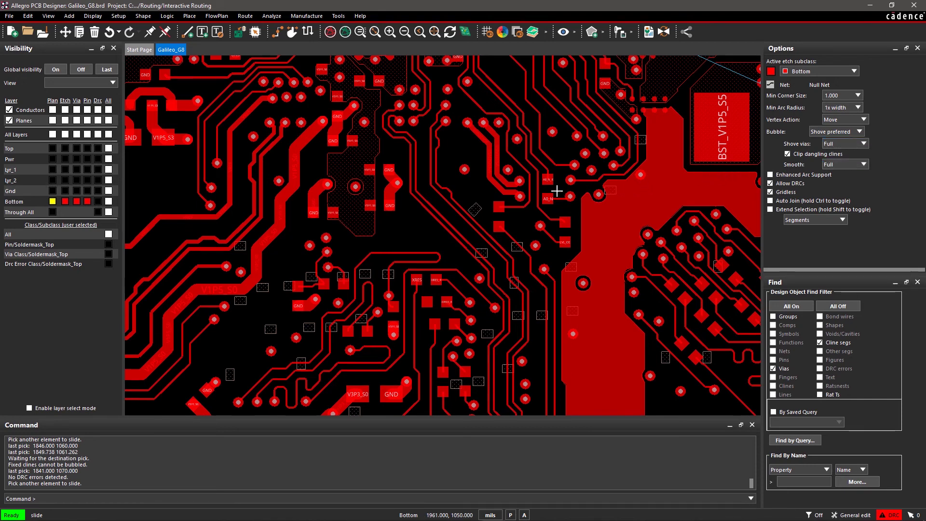
click(497, 185)
click(501, 180)
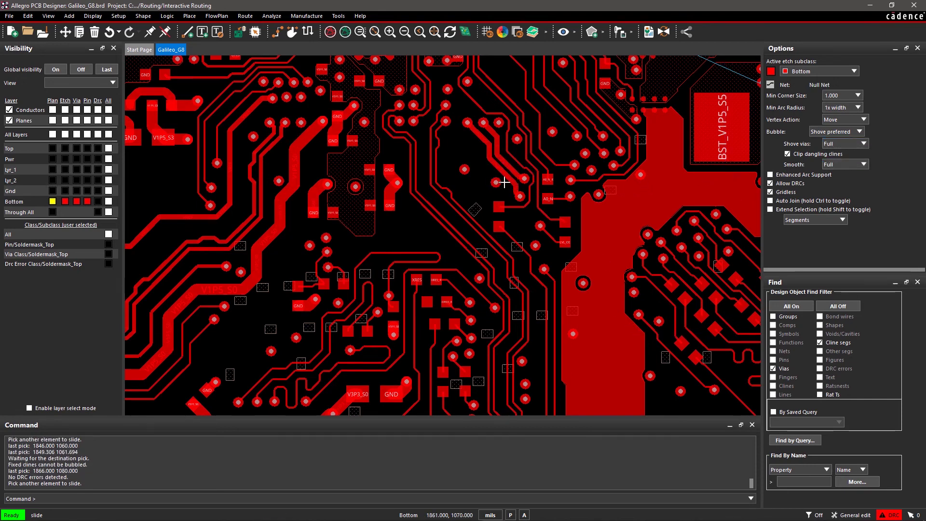
right_click(504, 182)
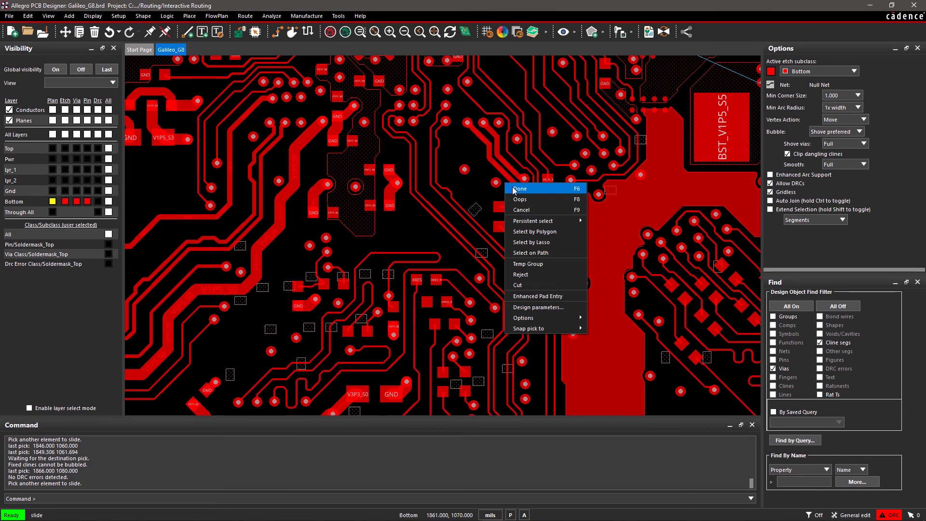
click(515, 189)
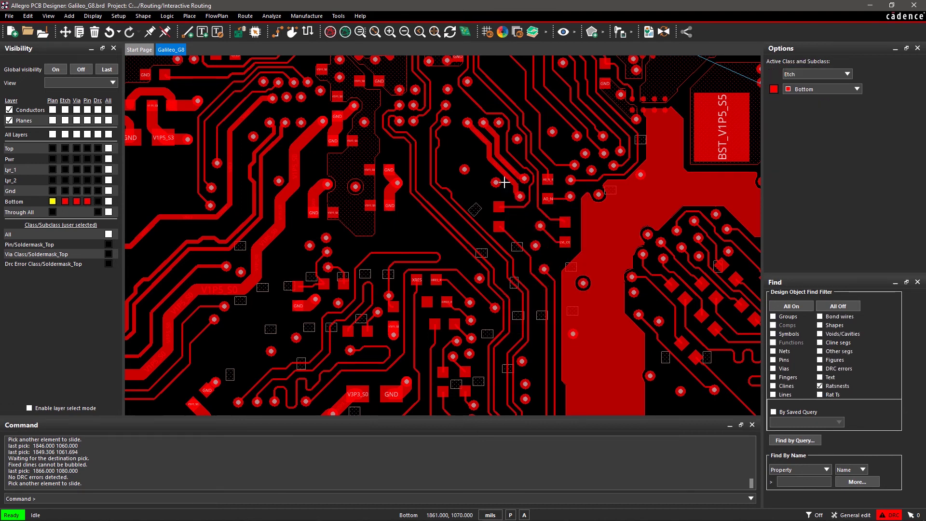